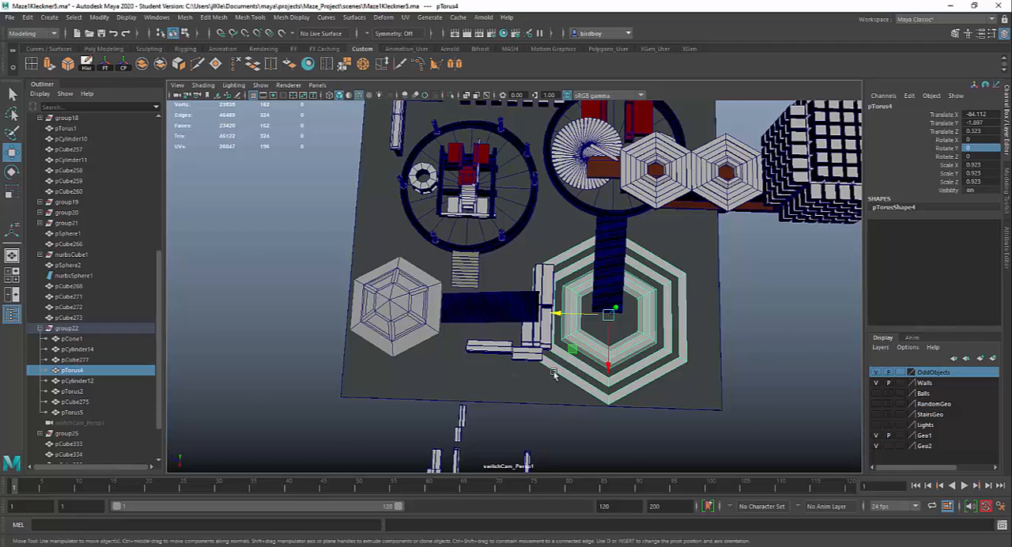
- Switch to a full-size top view of the maze and display it shaded with wireframe
key(space)
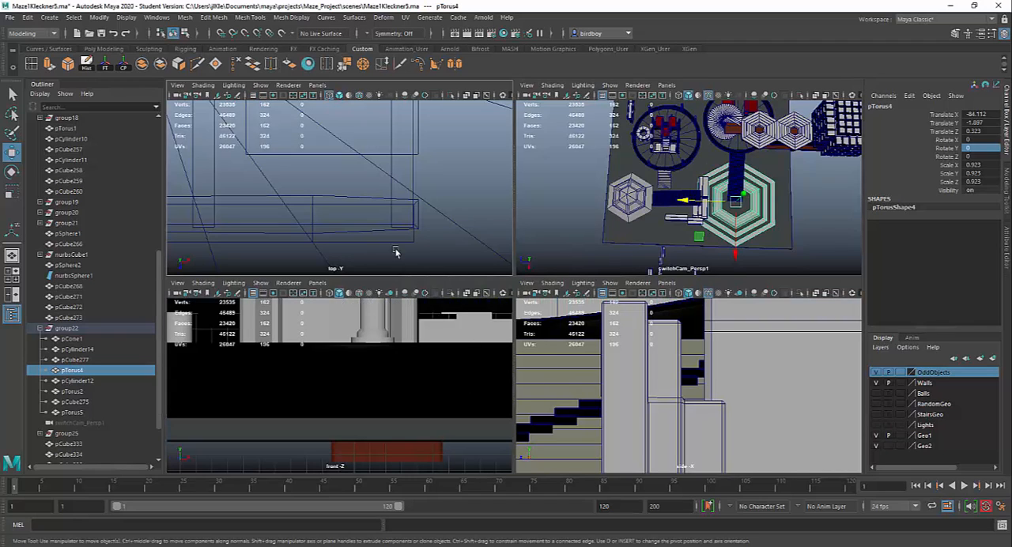
scroll(397, 218, down, 5)
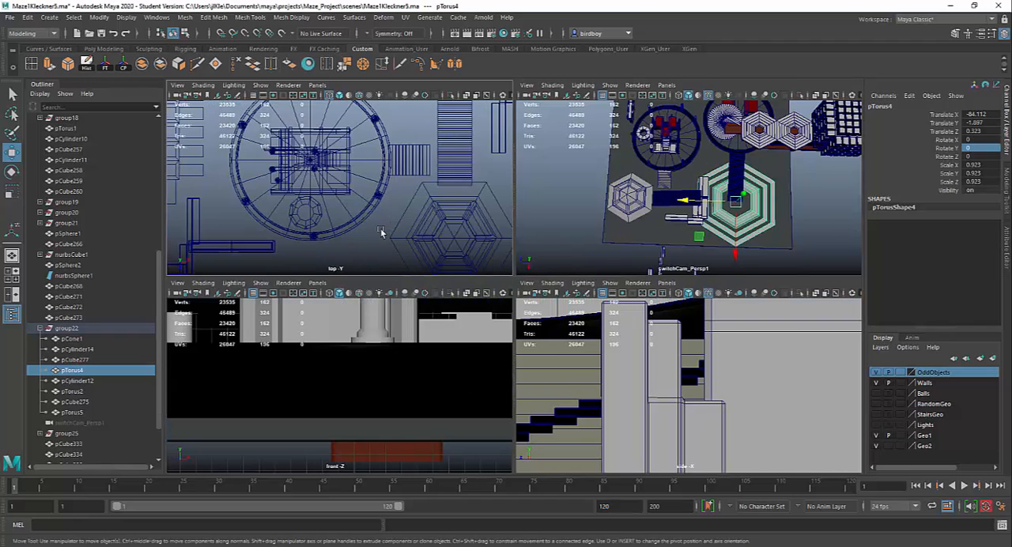
key(space)
scroll(451, 271, down, 3)
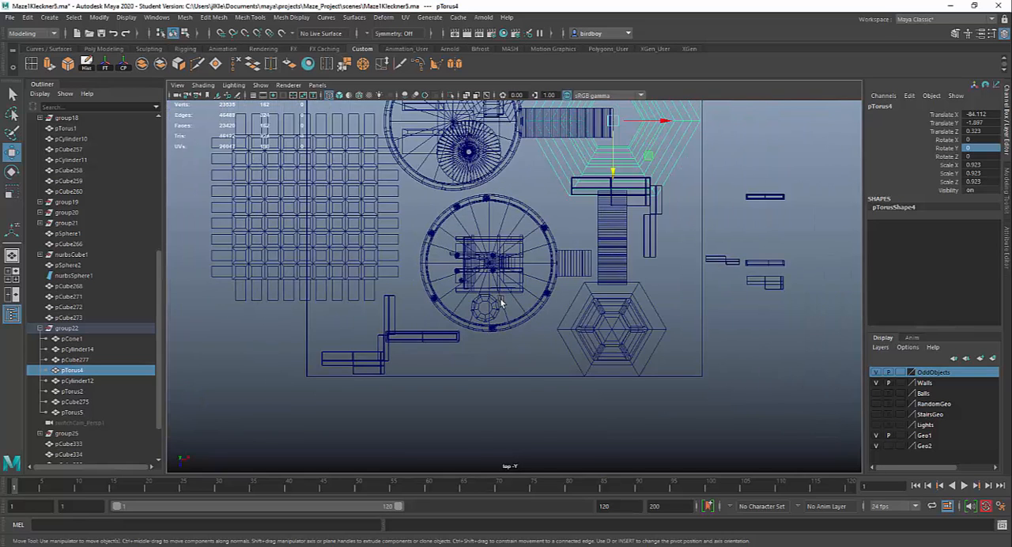
key(5)
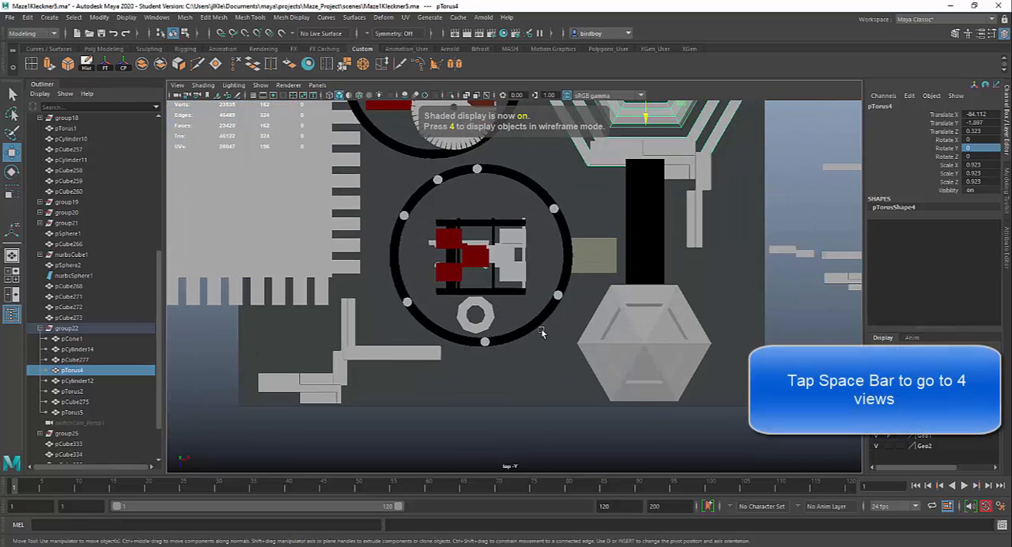
scroll(494, 297, up, 2)
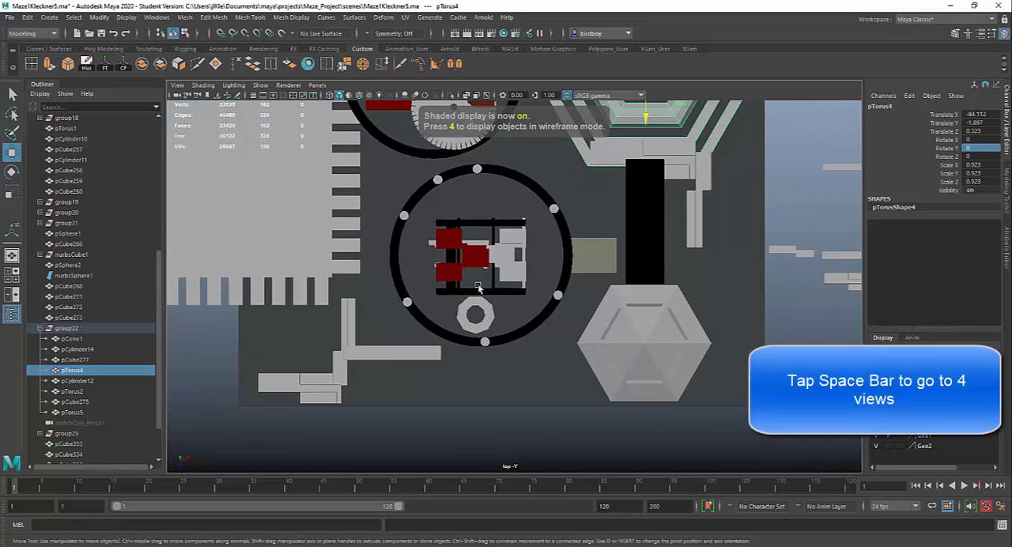
click(360, 95)
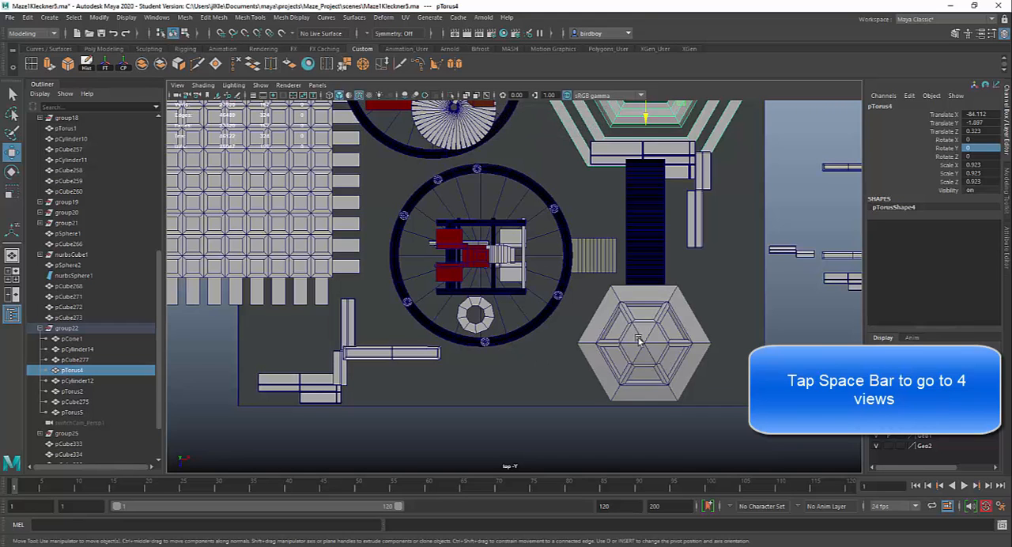
- Move the outlying wall pCube271 along X to 99.741, try placing a copy of it beside it, and undo the copy
alt+middle_drag(743, 336, 534, 395)
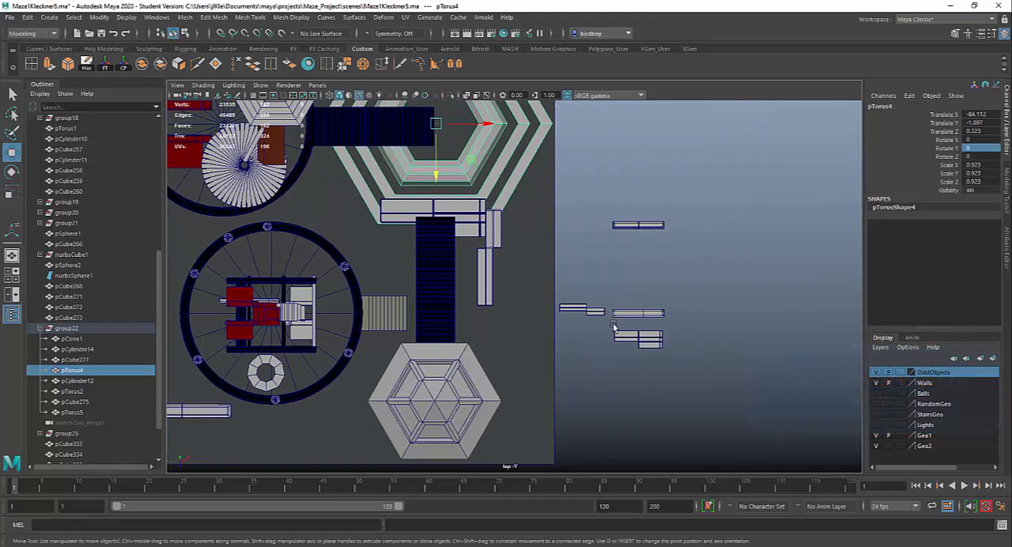
click(641, 225)
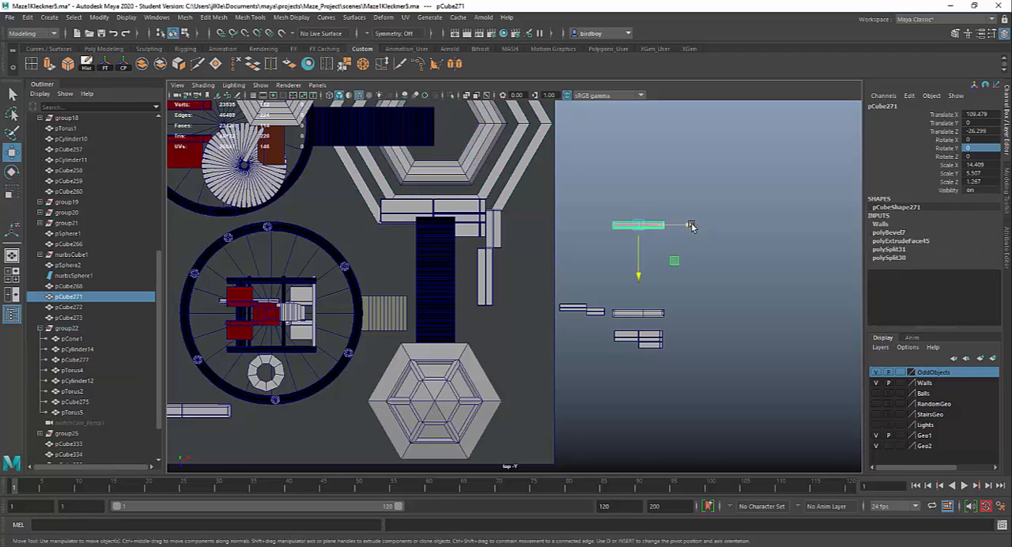
drag(692, 226, 658, 230)
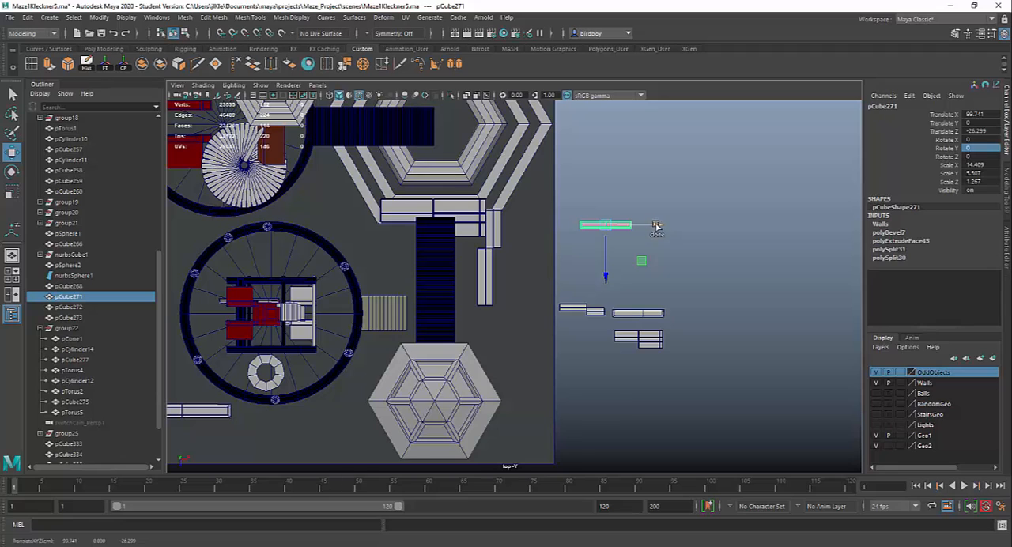
shift+drag(657, 226, 582, 226)
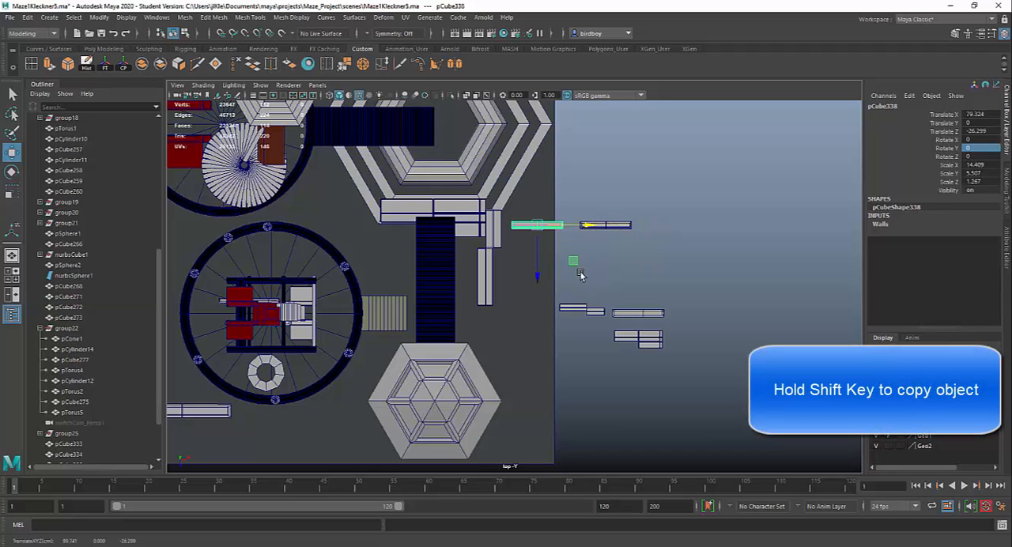
key(ctrl+z)
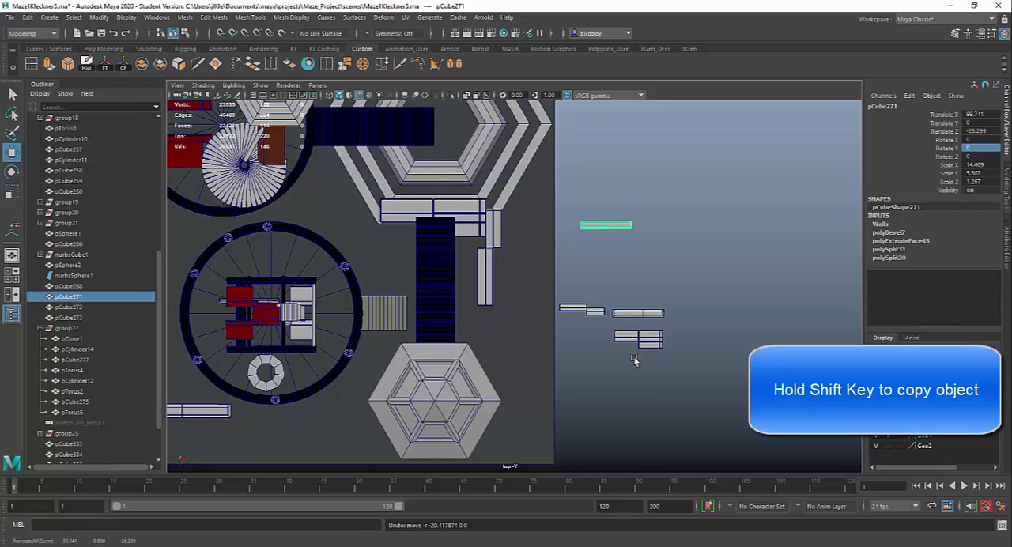
- Return to the full-size perspective view and examine the spare wall pieces beside the platform, including pCube273
key(space)
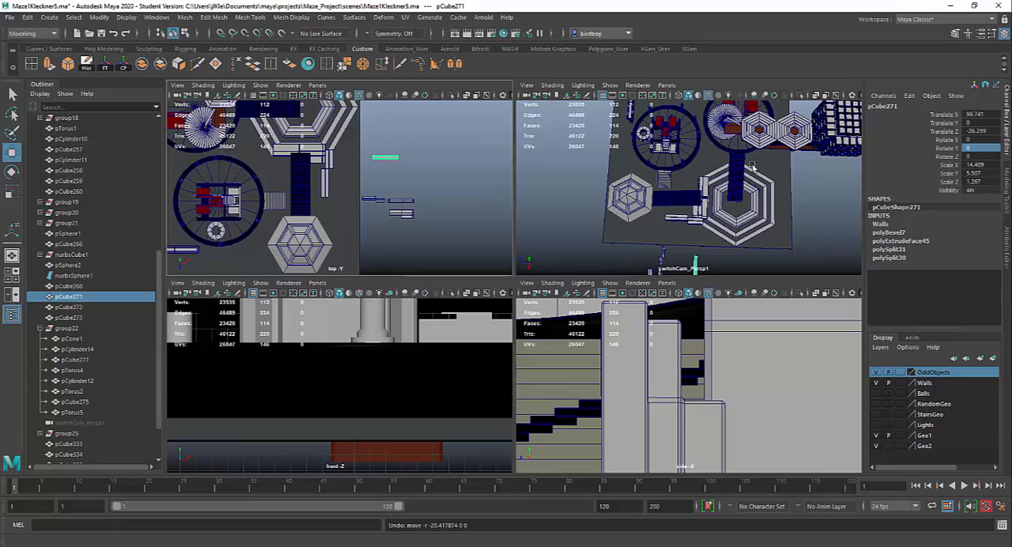
key(space)
alt+drag(728, 341, 689, 271)
alt+right_drag(689, 271, 667, 409)
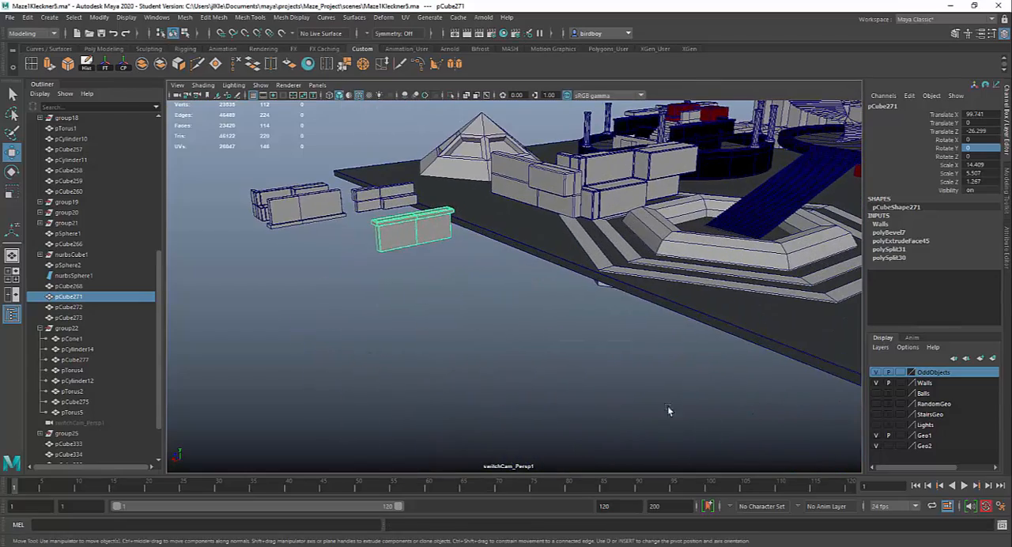
alt+drag(549, 328, 558, 323)
key(r)
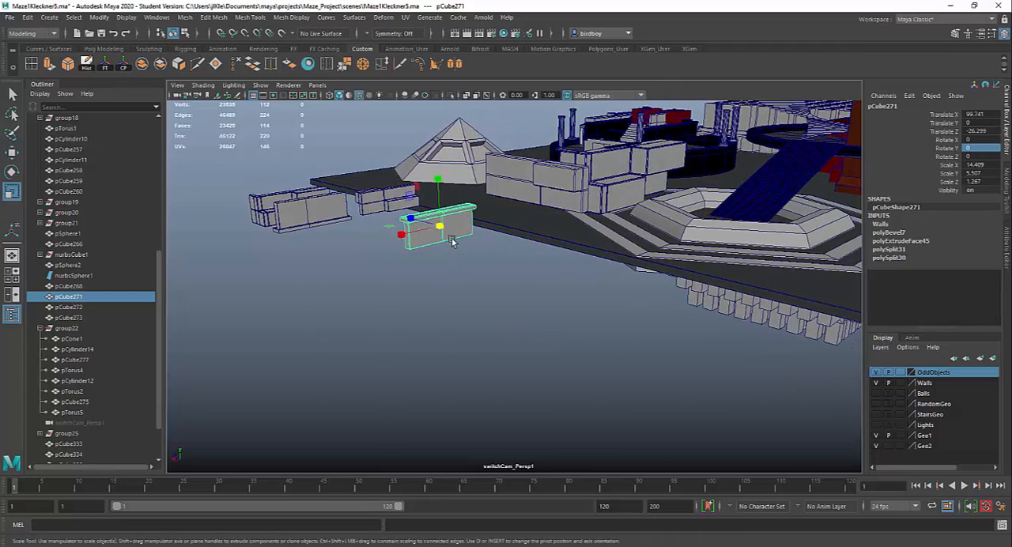
alt+right_drag(456, 231, 503, 325)
alt+middle_drag(503, 326, 511, 390)
alt+drag(510, 391, 576, 332)
click(579, 338)
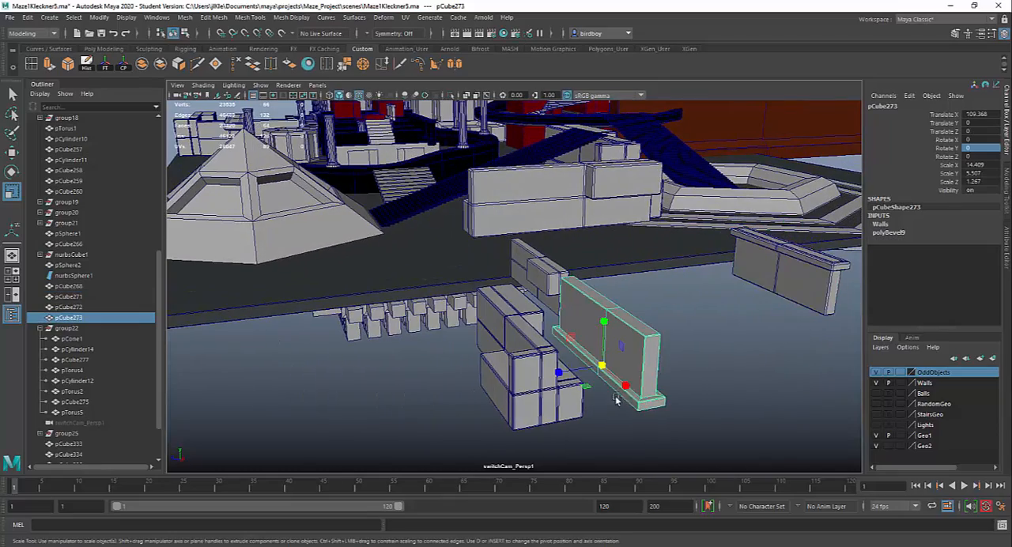
alt+drag(616, 400, 558, 320)
alt+drag(659, 392, 665, 362)
- Move the stepped wall pCube268 along X to 78.552 so it sits on the platform edge, and activate the Scale tool
click(630, 285)
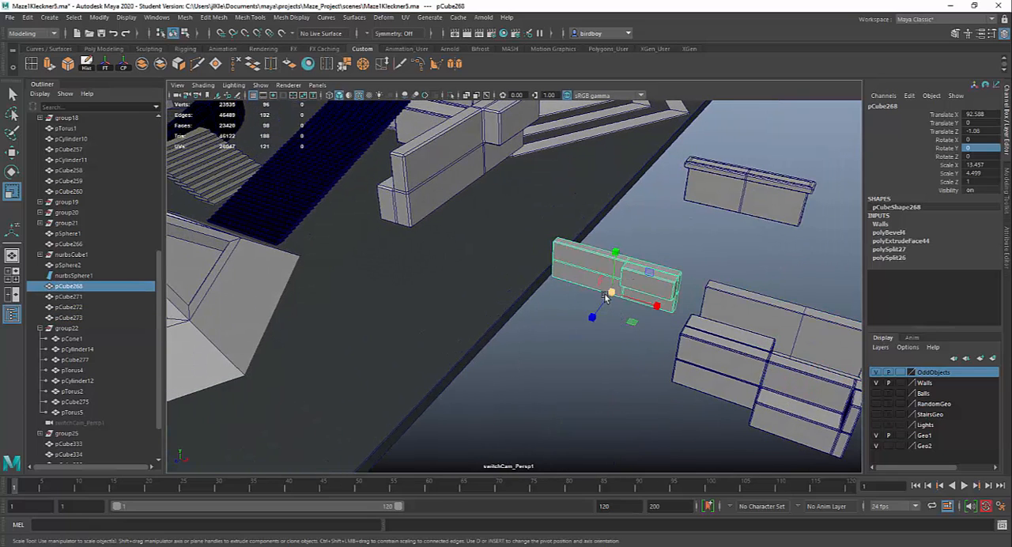
key(w)
drag(662, 310, 491, 305)
key(r)
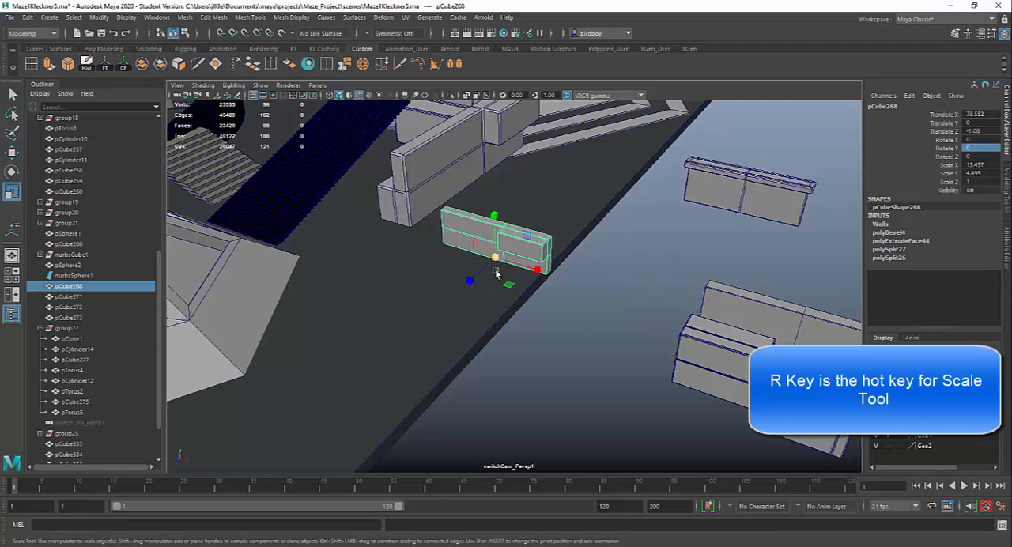
mouse_move(496, 258)
mouse_down()
mouse_move(589, 311)
mouse_move(500, 274)
mouse_up()
- Move the capped wall pCube271 along X to 76.89 onto the platform, try the Scale tool and undo
click(737, 207)
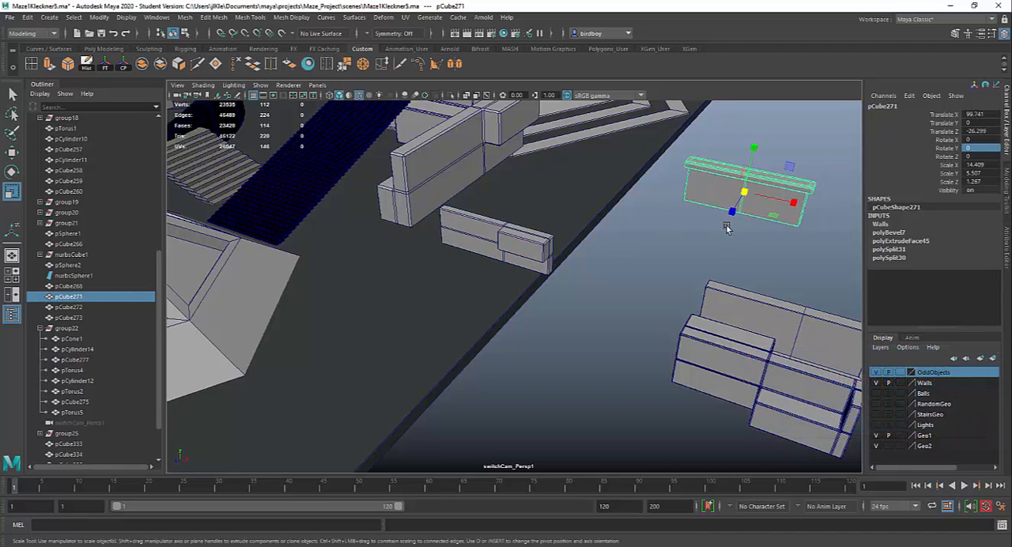
key(w)
drag(800, 207, 597, 190)
key(r)
alt+drag(677, 276, 685, 359)
key(ctrl+z)
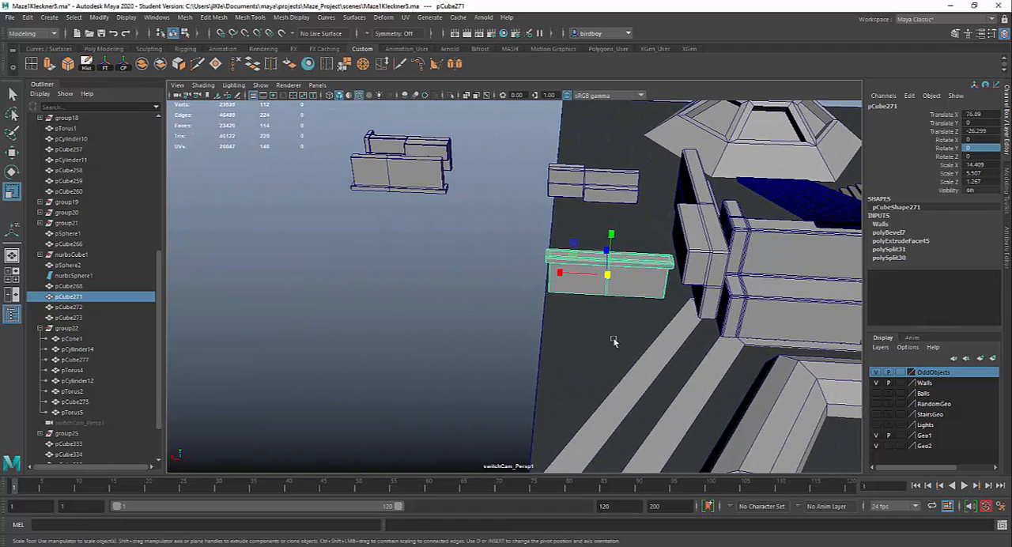
- Move wall pCube271 back off the platform to X 100.342, and walls pCube272 and pCube273 together farther out to X 131.676
key(w)
drag(582, 277, 595, 370)
alt+right_drag(501, 320, 416, 188)
drag(425, 172, 498, 267)
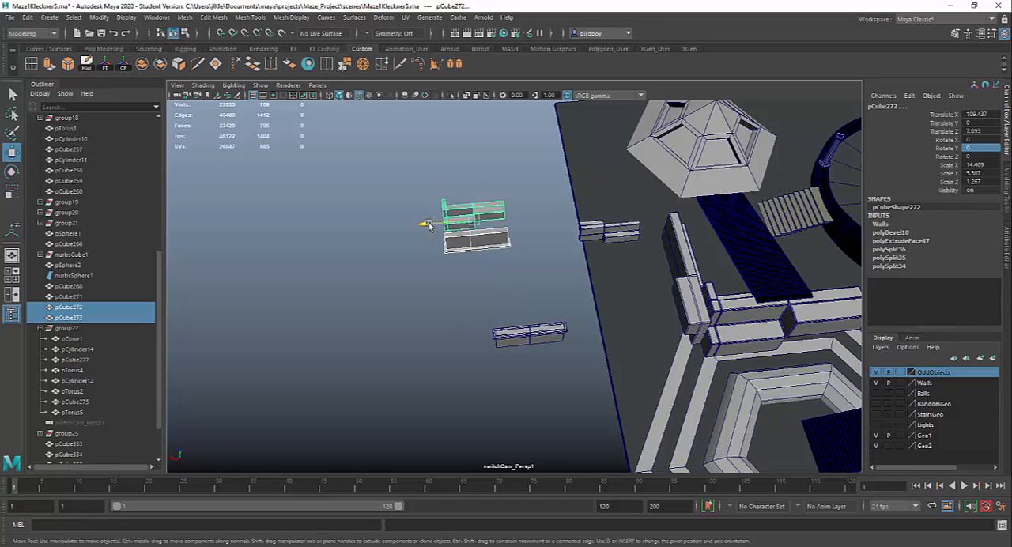
drag(428, 226, 335, 235)
drag(508, 345, 527, 274)
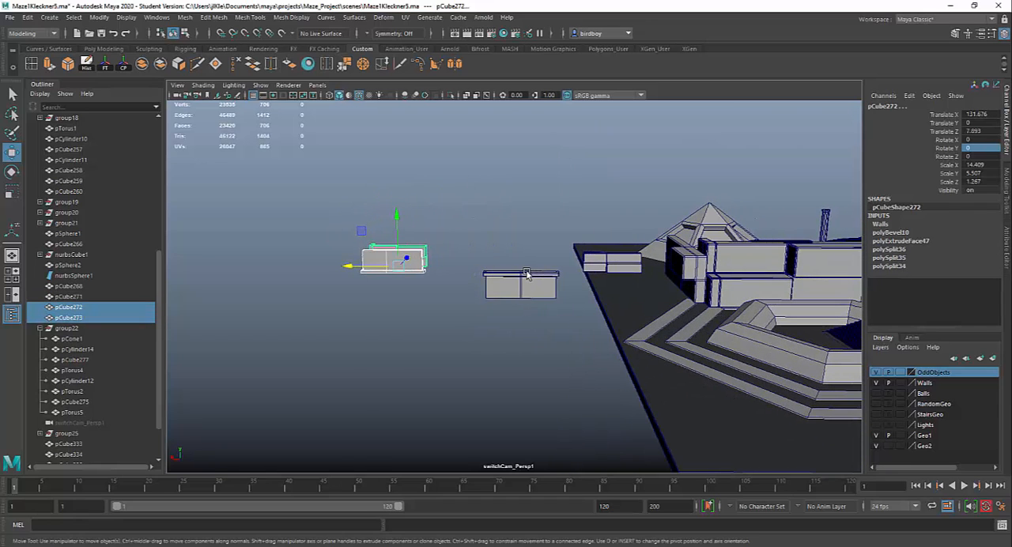
- Select the capped wall pCube271 and frame it close up in the full-size front view
click(528, 274)
alt+drag(590, 355, 576, 291)
alt+right_drag(576, 291, 644, 419)
alt+drag(643, 420, 634, 363)
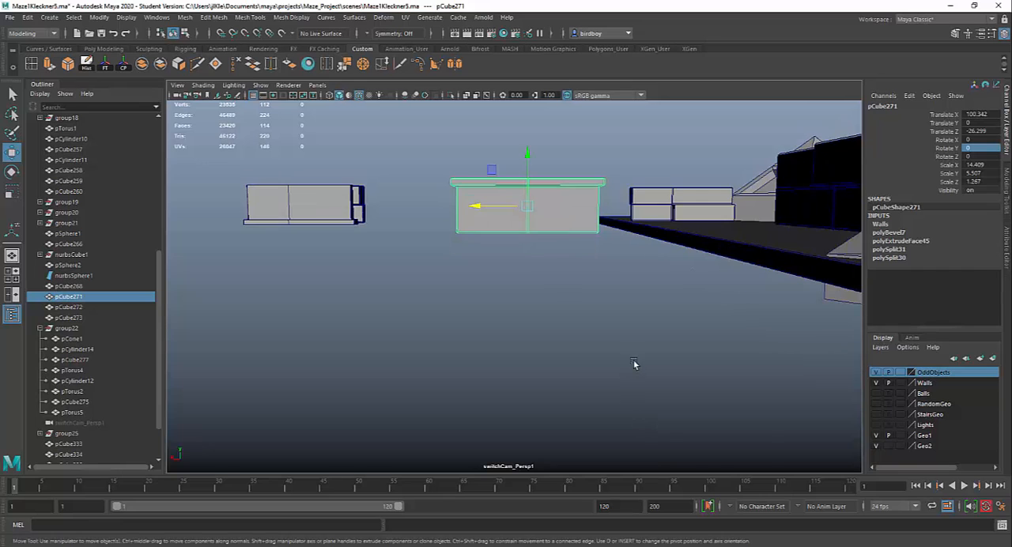
key(space)
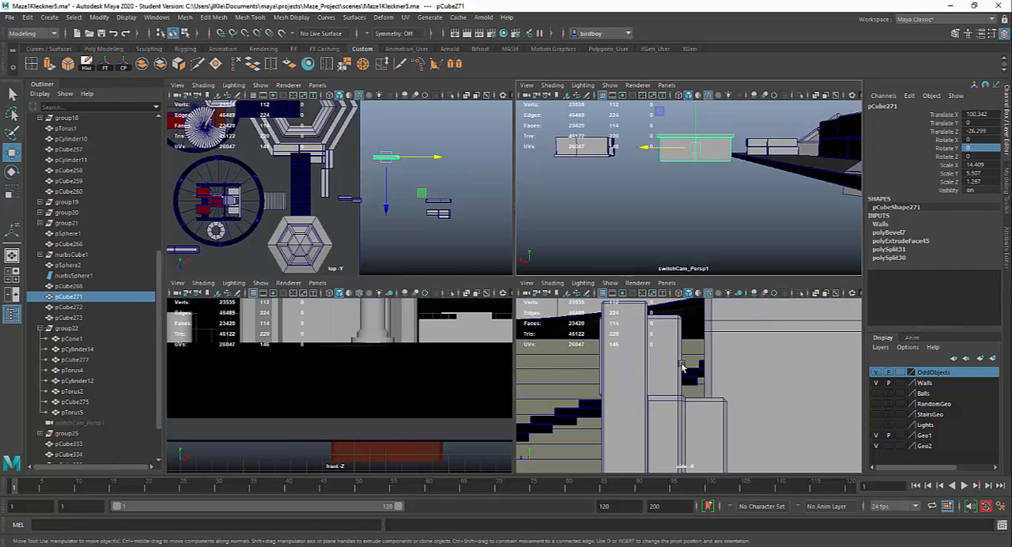
scroll(682, 368, down, 5)
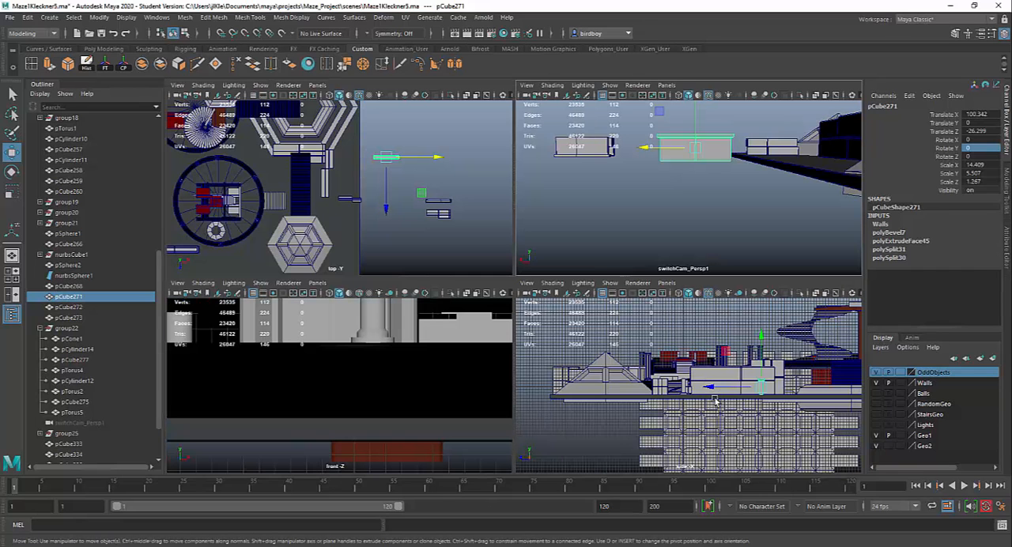
scroll(425, 402, down, 8)
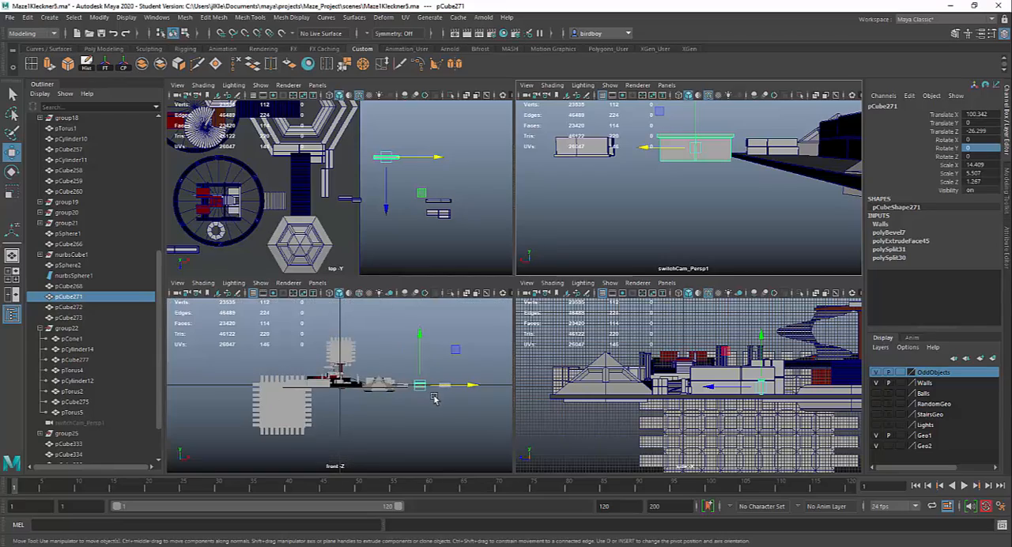
scroll(440, 400, up, 5)
key(space)
alt+middle_drag(738, 412, 357, 403)
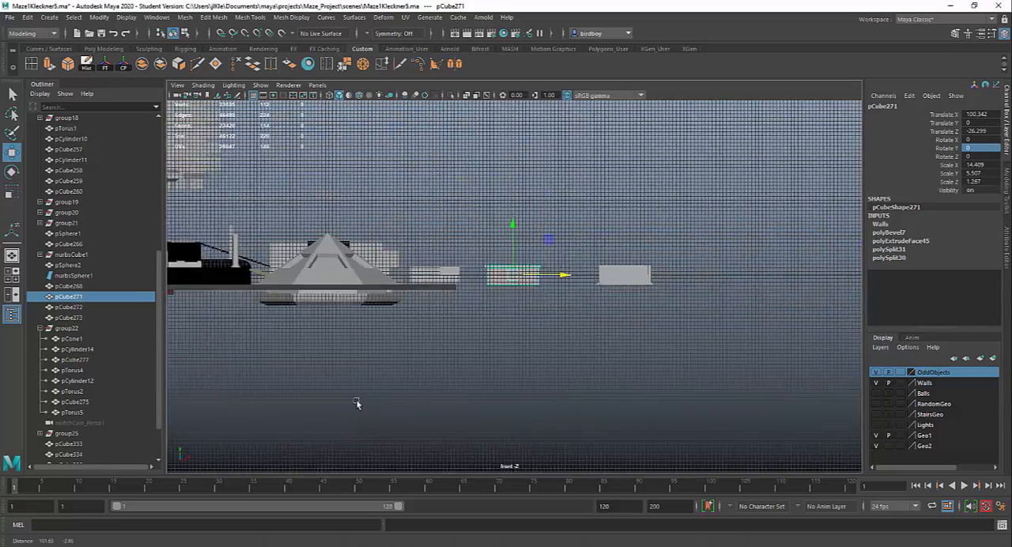
scroll(357, 403, up, 6)
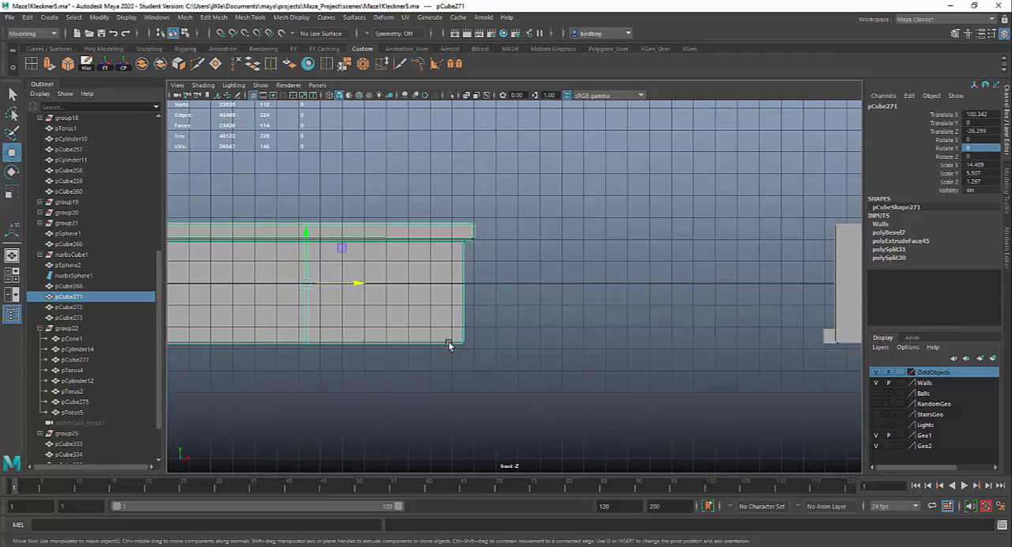
alt+middle_drag(448, 346, 604, 335)
scroll(600, 347, up, 4)
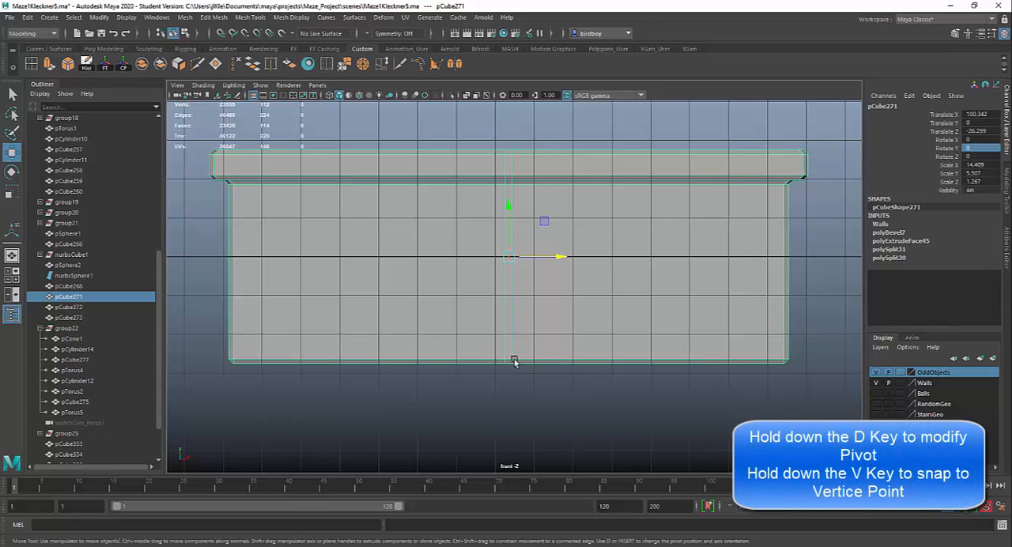
- Move the pivot of wall pCube271 straight down to the middle of its bottom edge using point snapping
key(d)
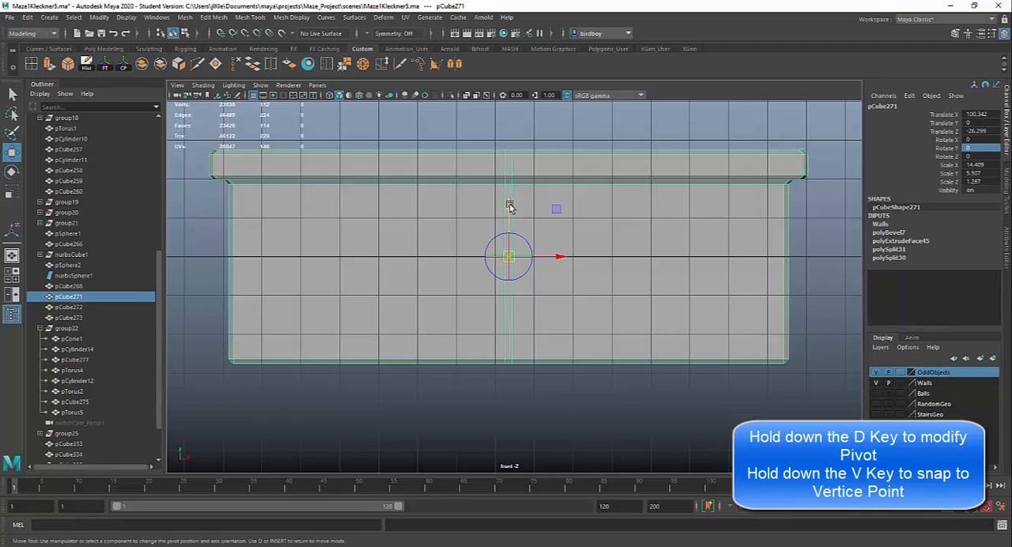
drag(510, 207, 499, 247)
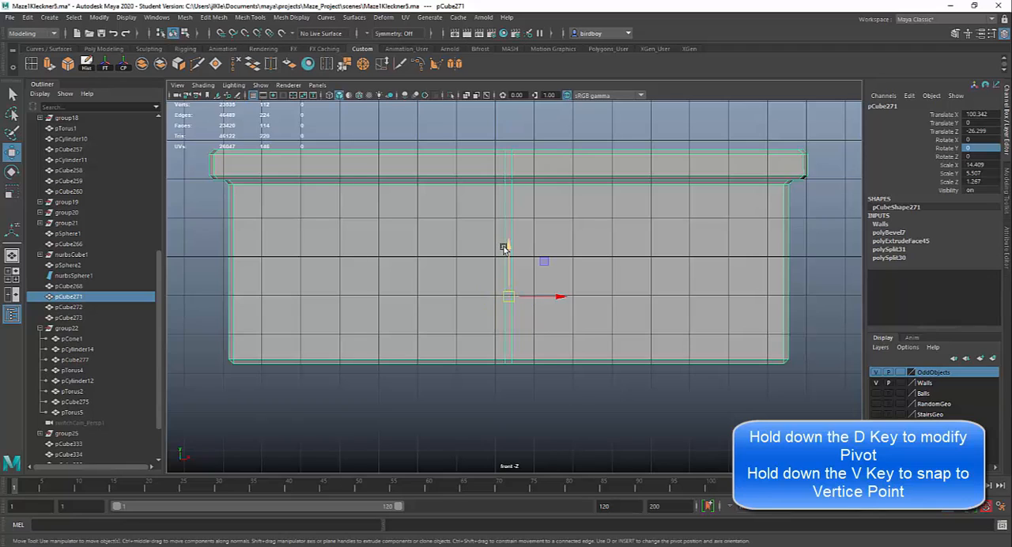
key(d)
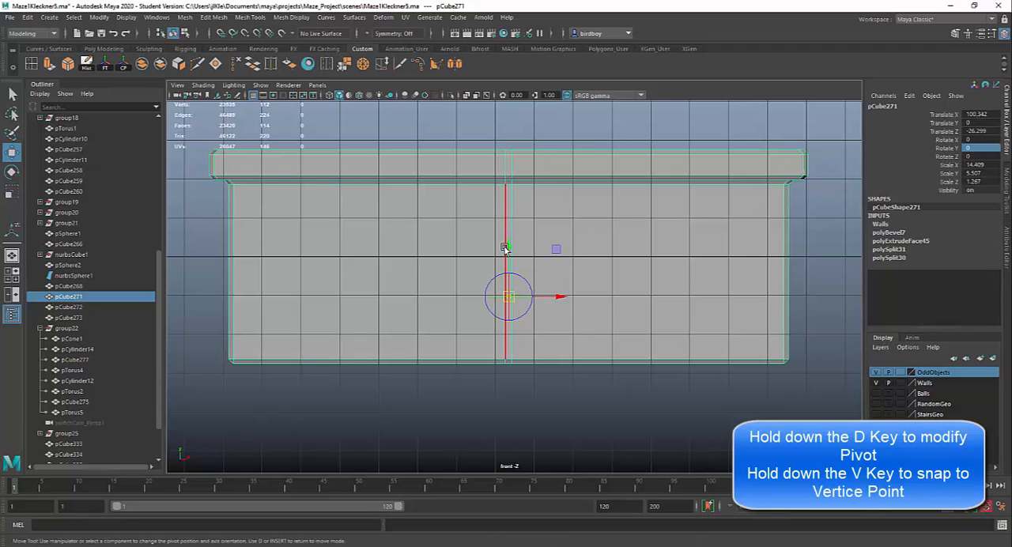
key(v)
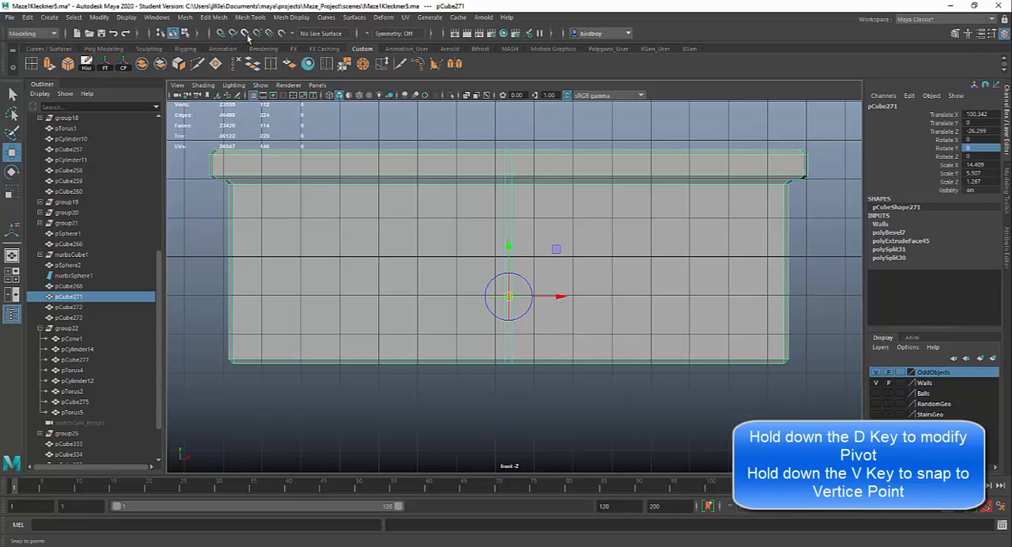
key(d)
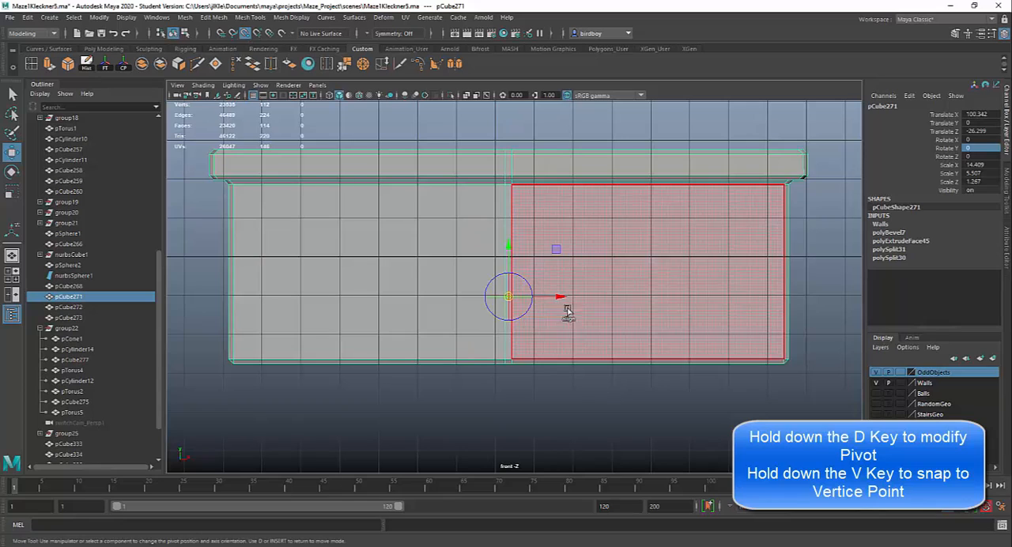
drag(511, 246, 510, 300)
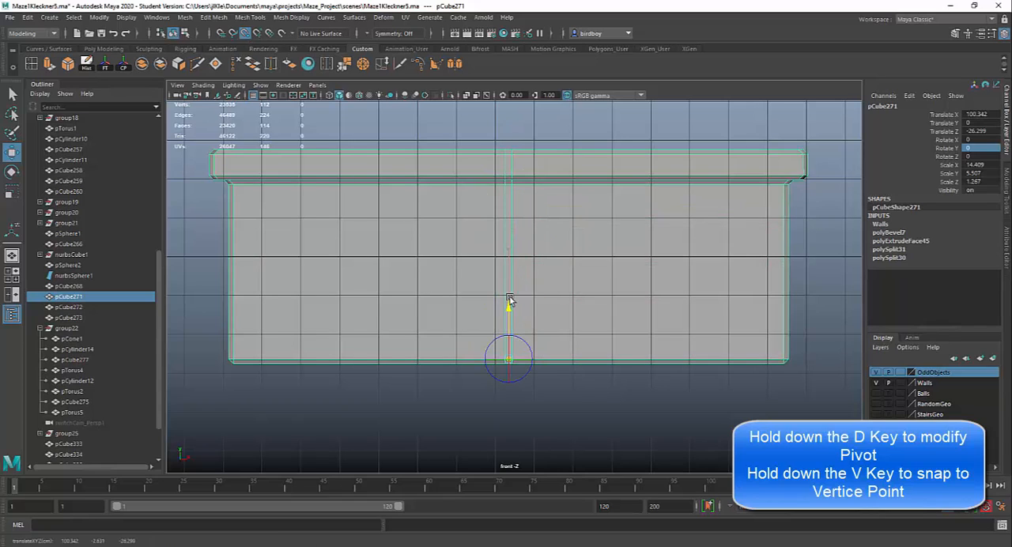
drag(506, 356, 507, 369)
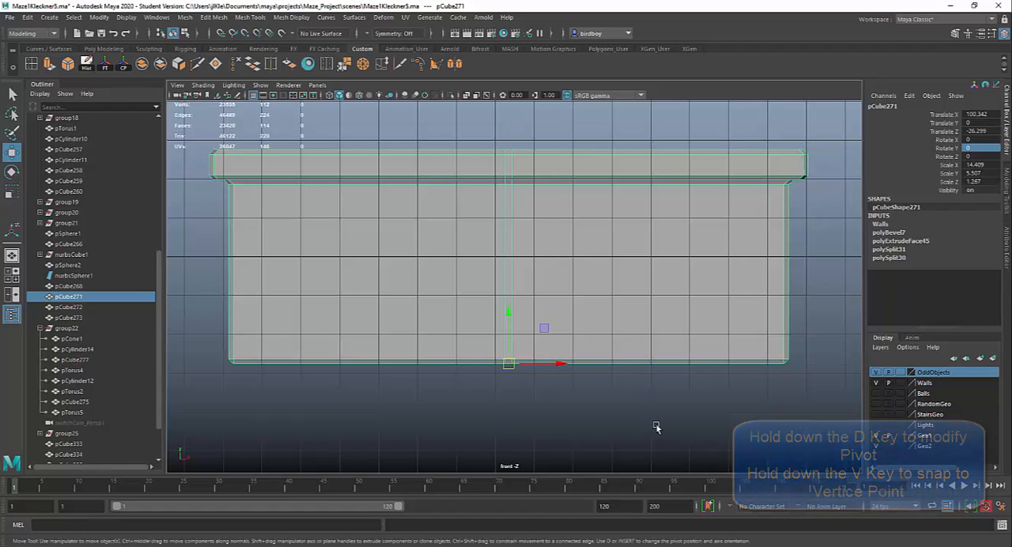
- Try raising the pivot of wall pCube271, undo, and snap it back down to the middle of the wall's bottom edge
key(d)
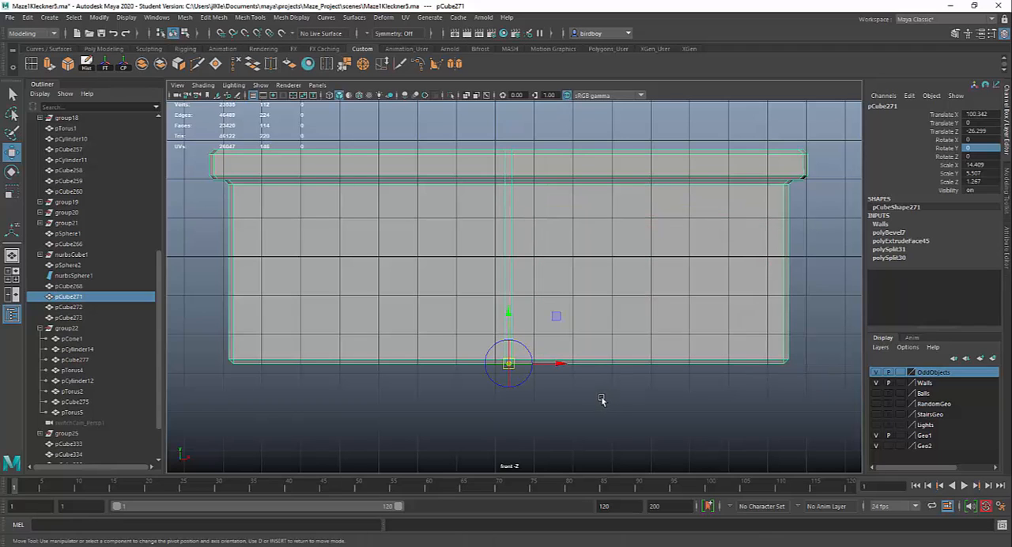
key(d)
key(d)
drag(509, 317, 534, 195)
key(ctrl+z)
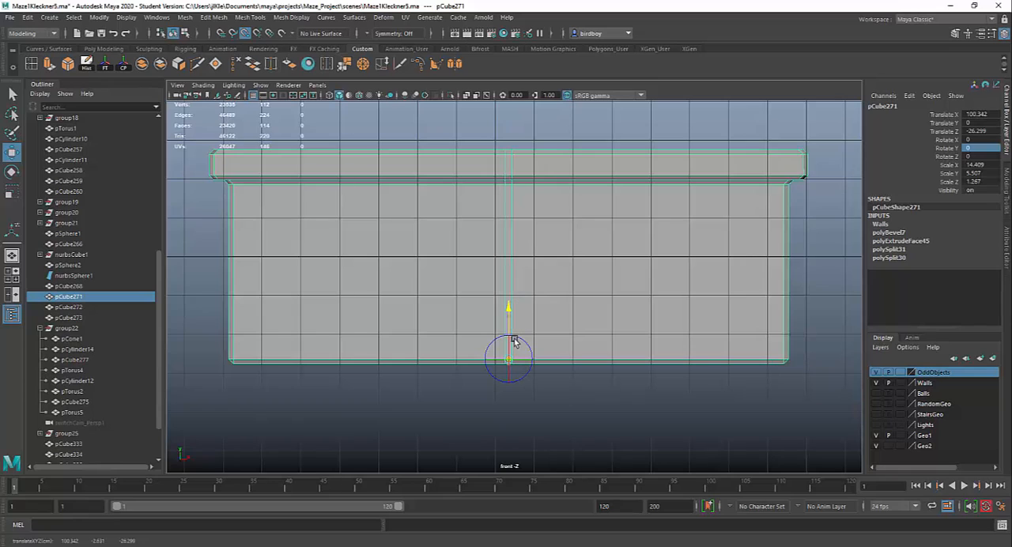
drag(514, 361, 515, 370)
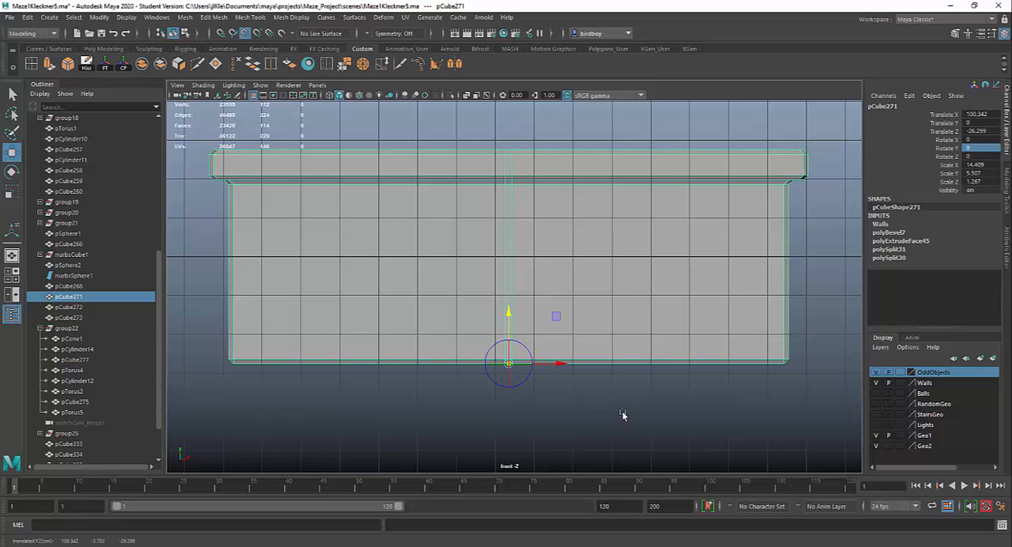
key(d)
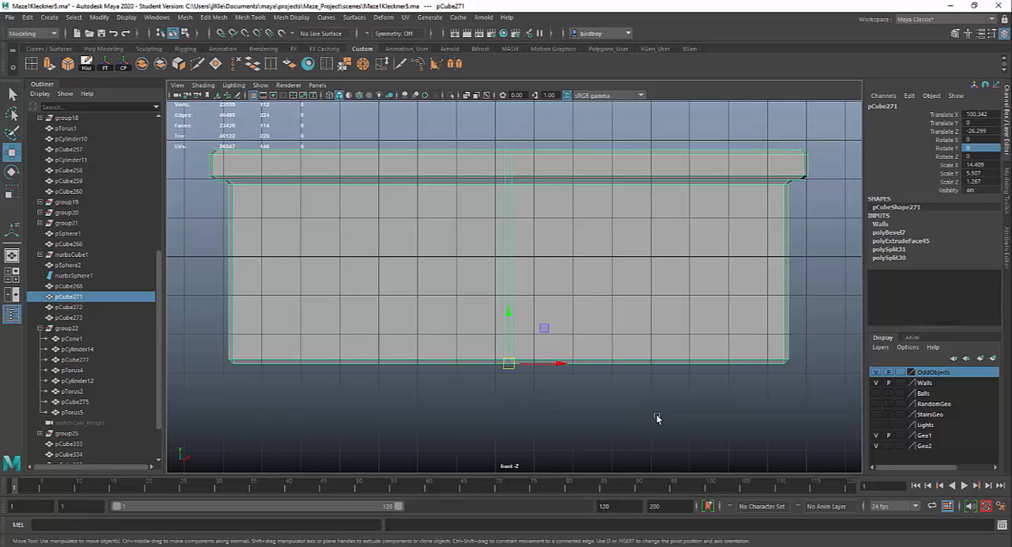
- Scale wall pCube271 up uniformly from its base pivot in the full-size perspective view to about 33.039 × 12.627 × 2.904
key(space)
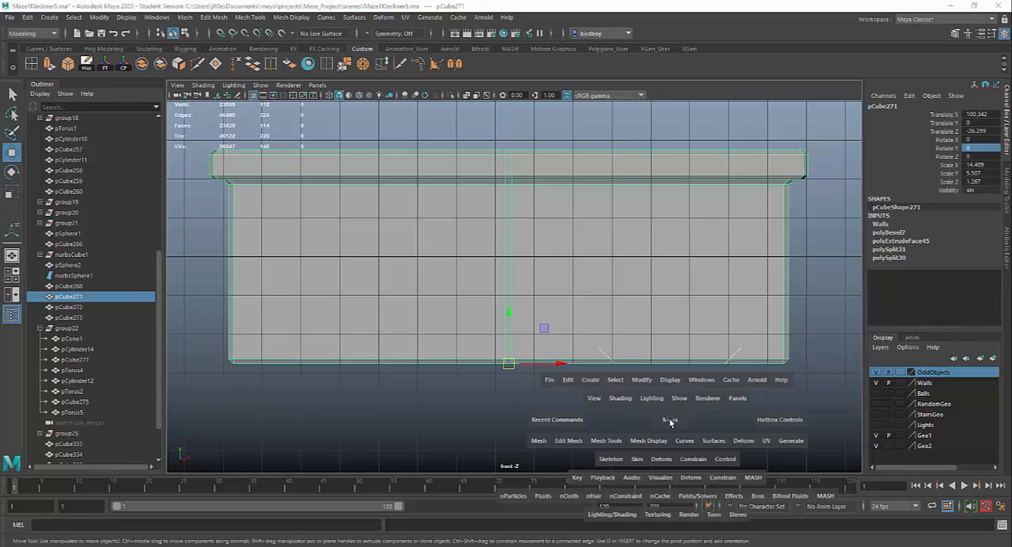
alt+click(621, 262)
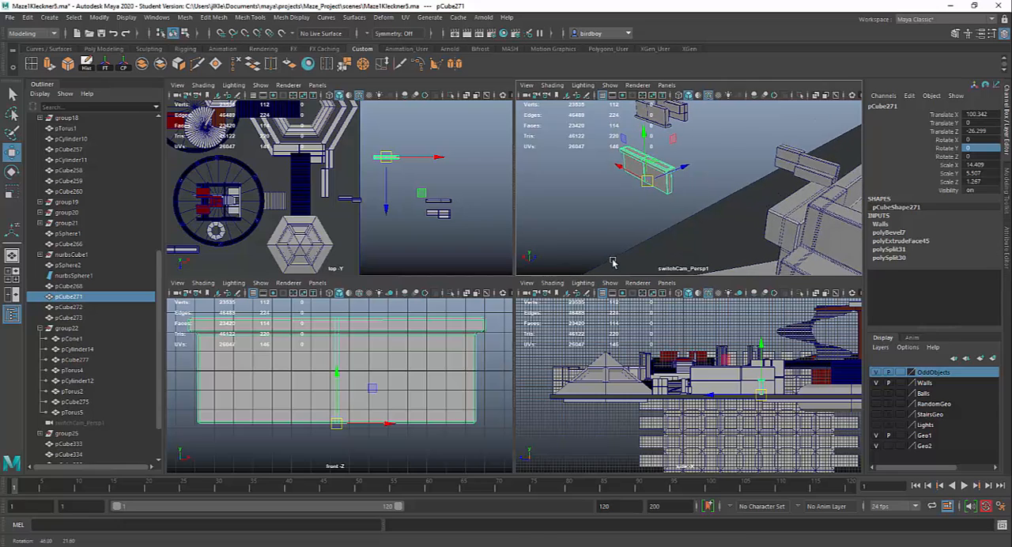
key(space)
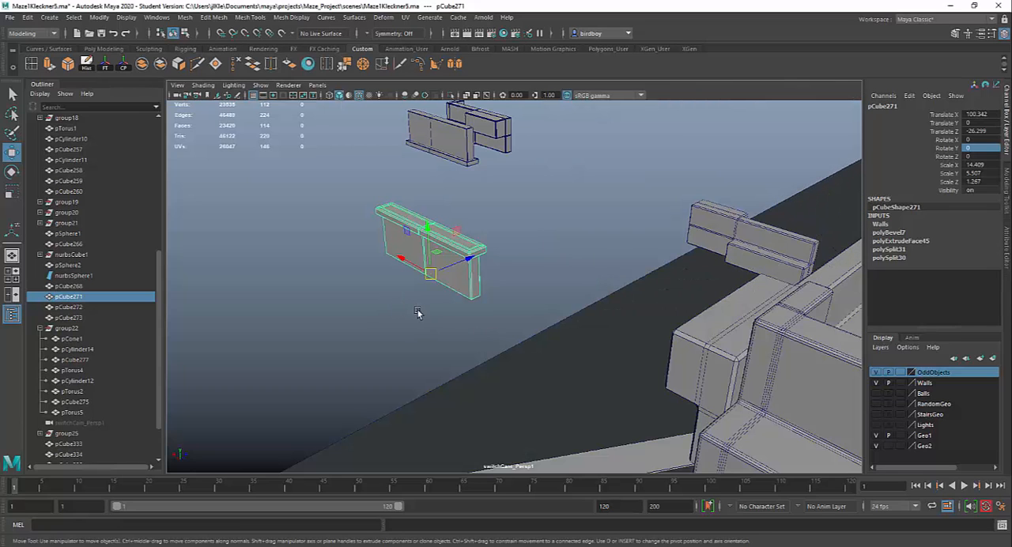
alt+drag(418, 313, 448, 314)
click(464, 291)
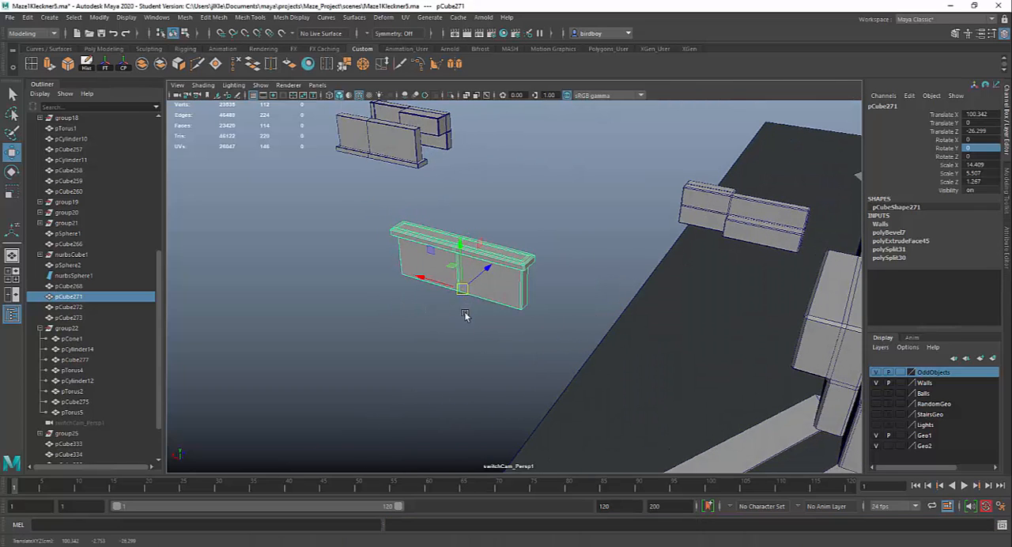
key(r)
drag(463, 291, 590, 343)
- Examine the enlarged wall pCube271 against the whole maze from several sides
alt+drag(654, 384, 740, 388)
alt+middle_drag(740, 391, 606, 461)
alt+right_drag(605, 451, 506, 354)
alt+drag(506, 354, 696, 397)
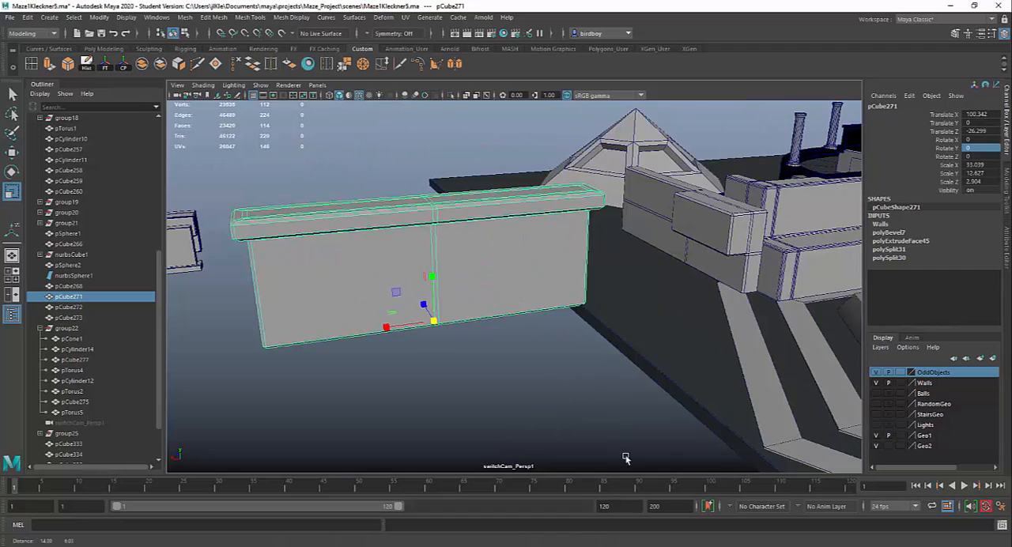
alt+drag(380, 392, 501, 359)
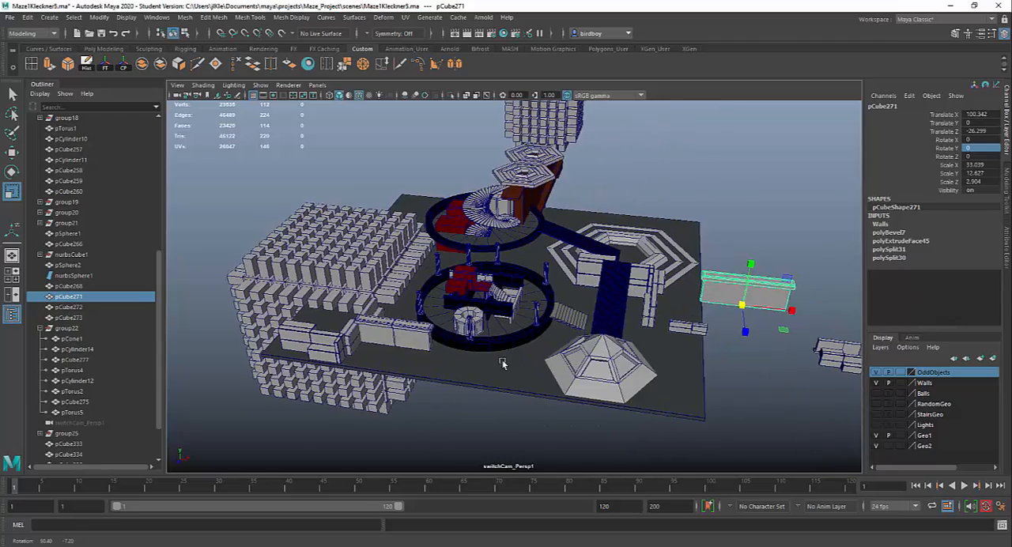
alt+drag(676, 425, 423, 373)
alt+middle_drag(617, 408, 452, 386)
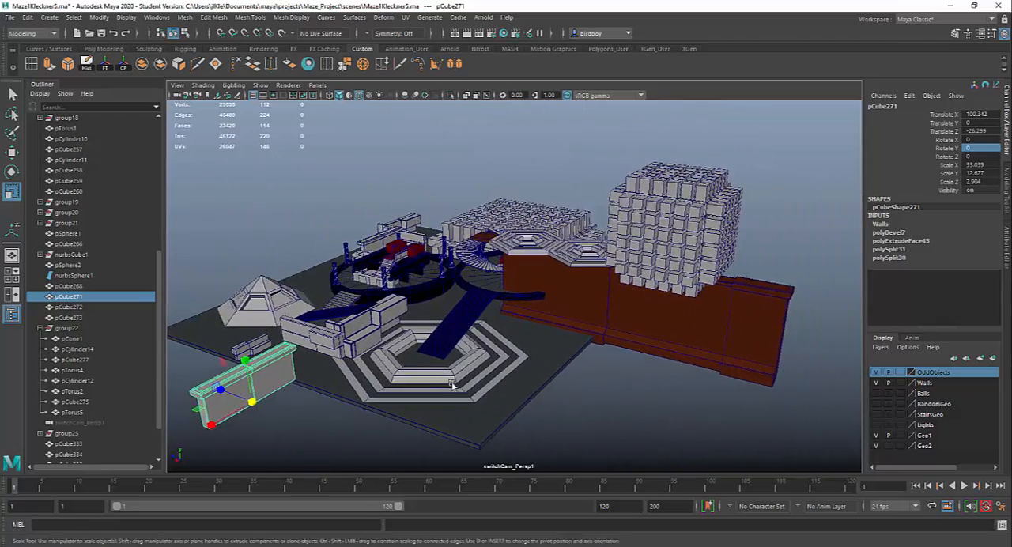